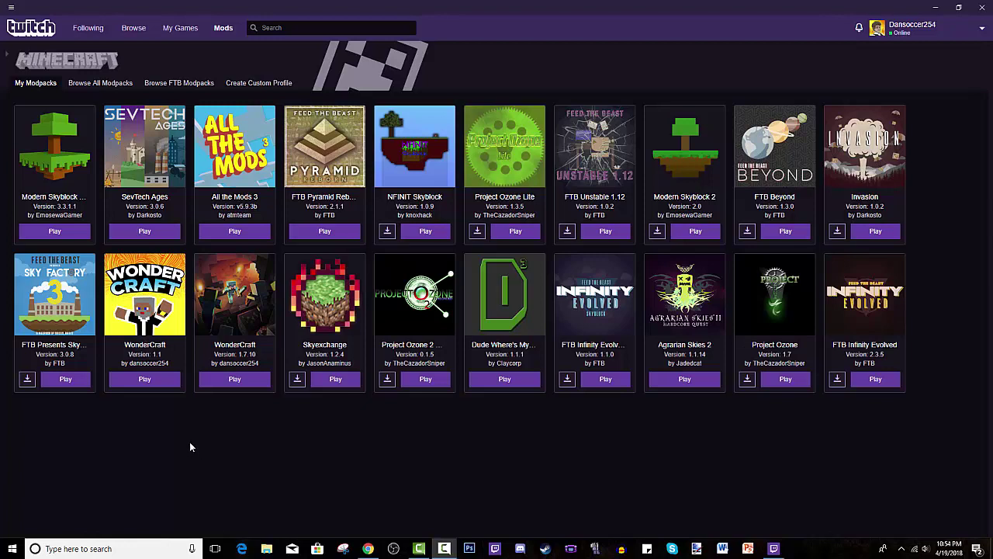
Open the SevTech Ages modpack and view its Overview (version 3.0.6, Minecraft 1.12.2).
left_click(152, 147)
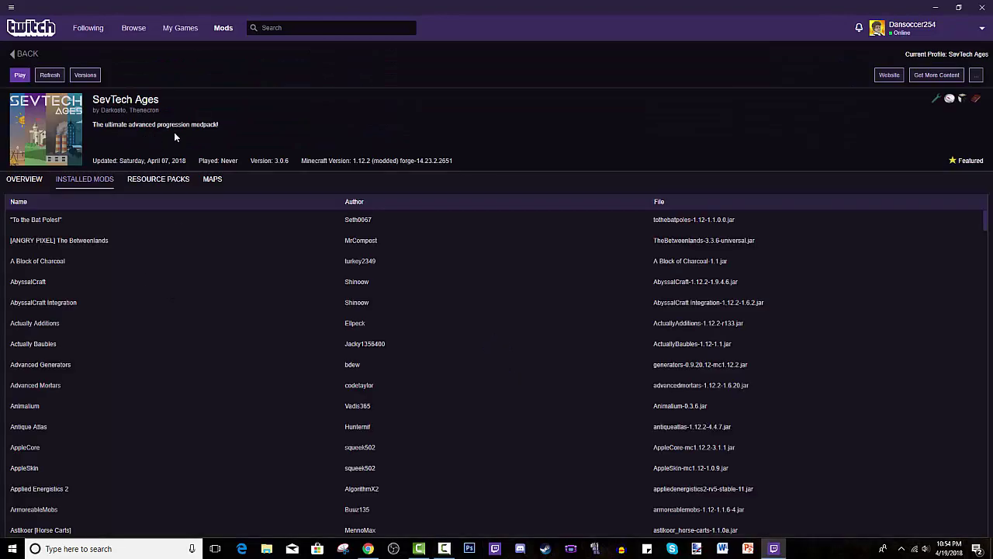
left_click(25, 182)
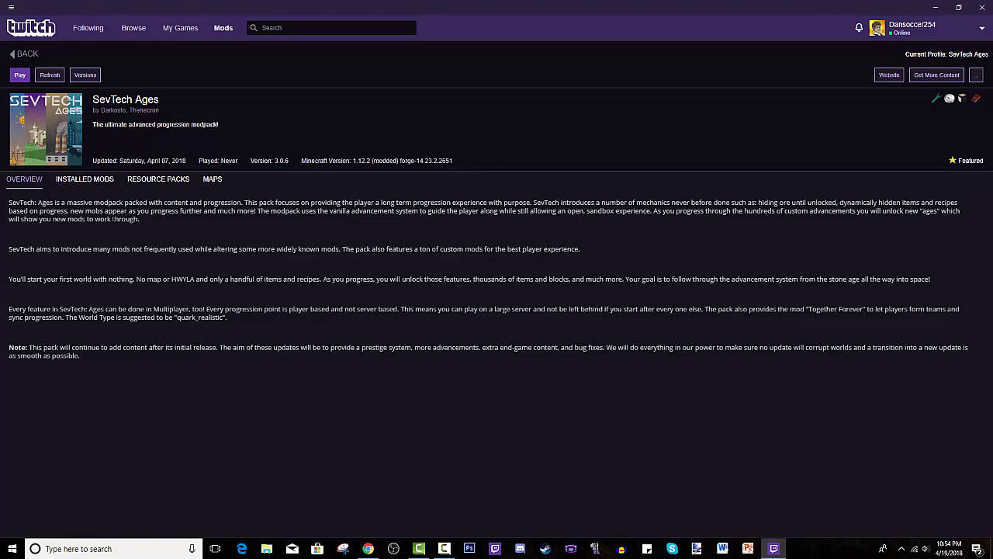
In Chrome, search Google for 'twitch desktop app' from the address bar.
left_click(367, 548)
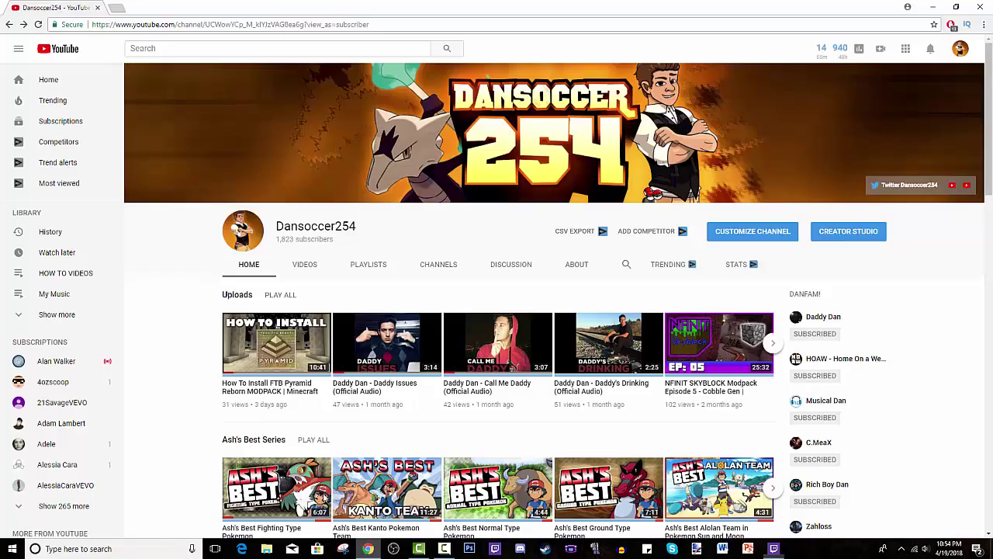
left_click(192, 24)
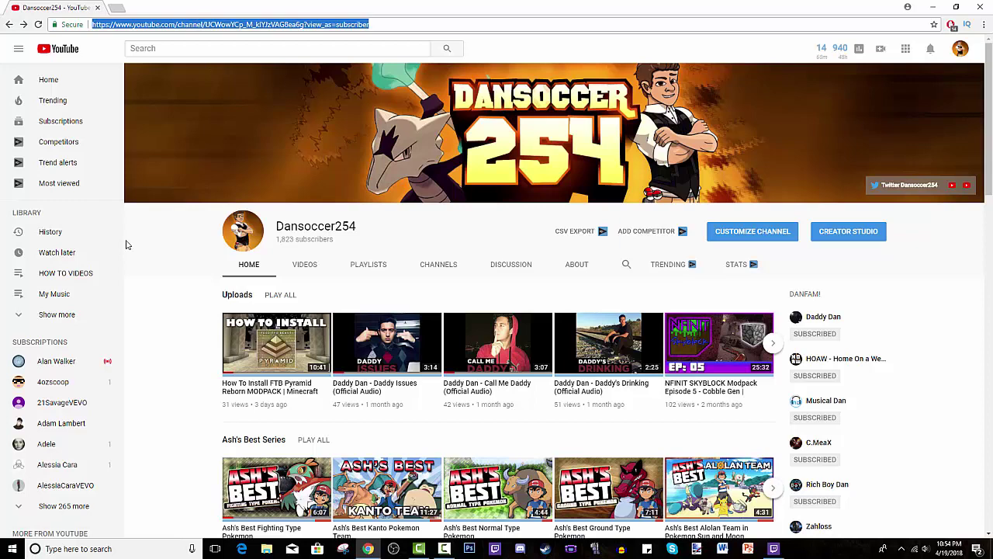
type("twitch")
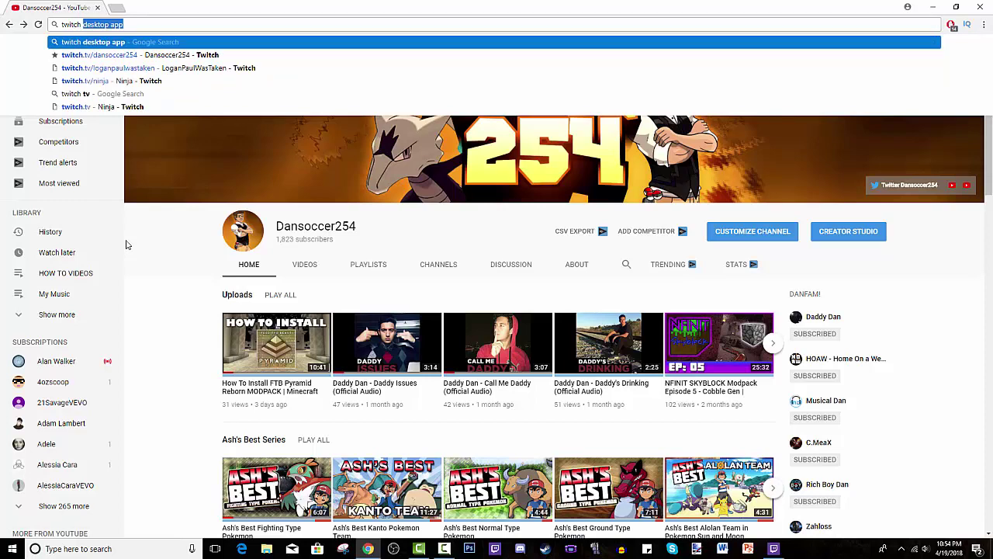
key("Return")
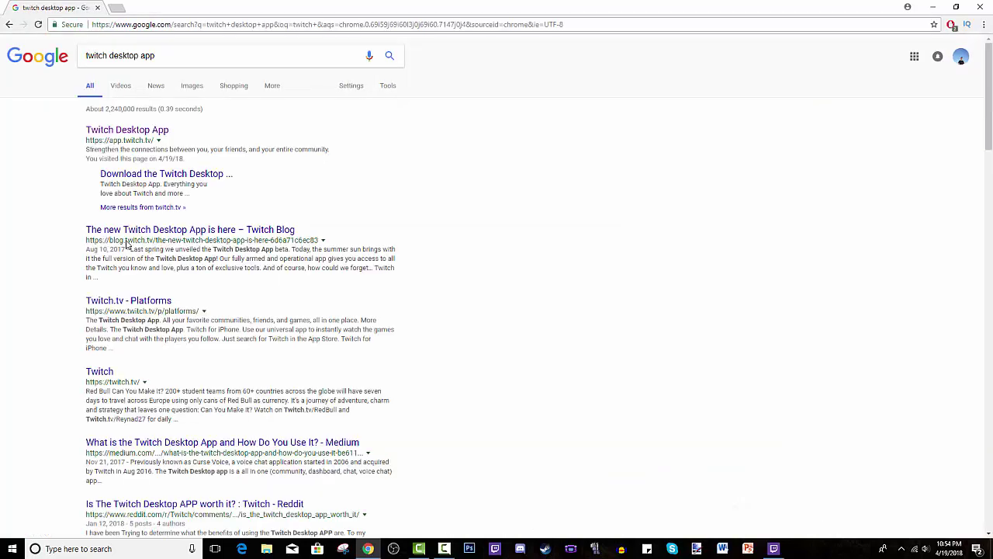
Open the app.twitch.tv result and scroll through the Twitch Desktop App download page.
left_click(141, 132)
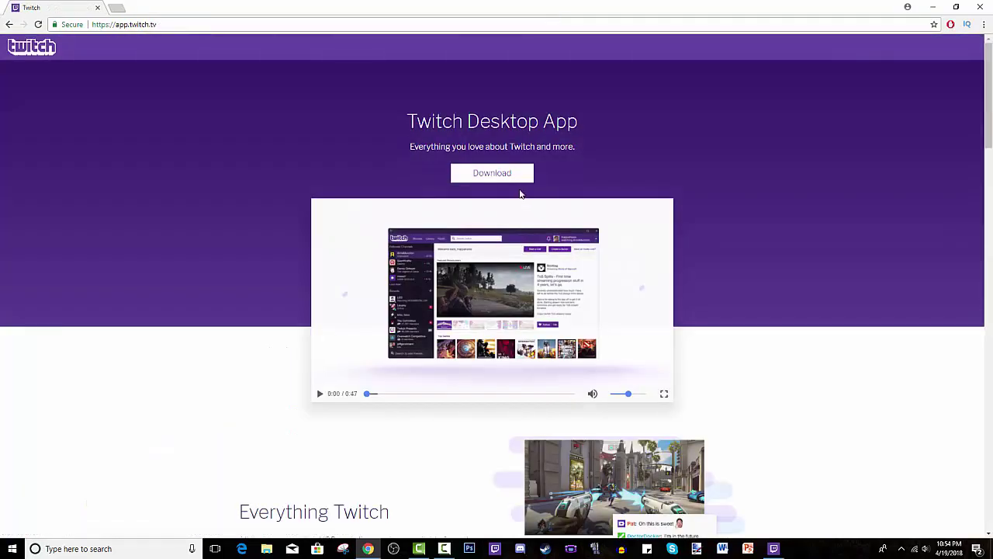
scroll(500, 204, "down", 20)
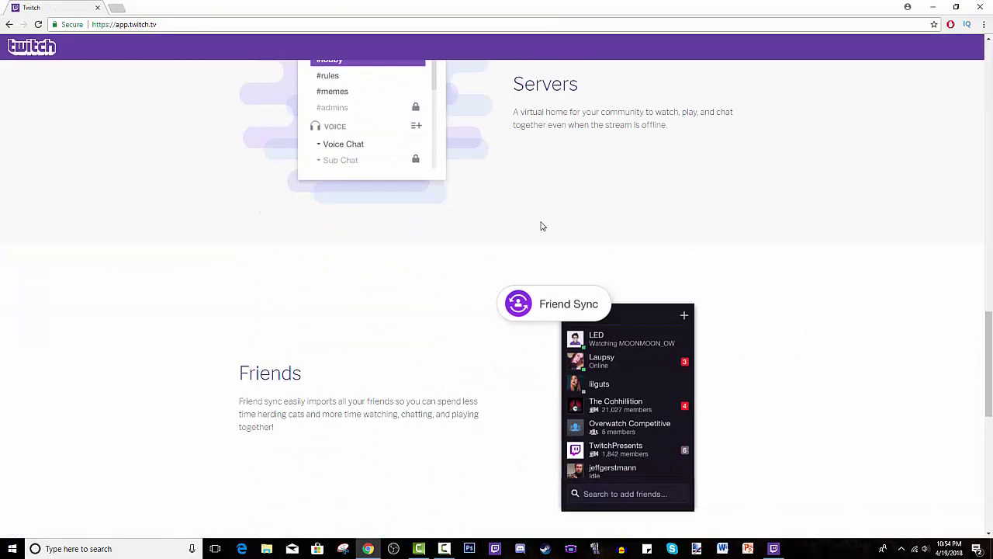
scroll(569, 259, "up", 20)
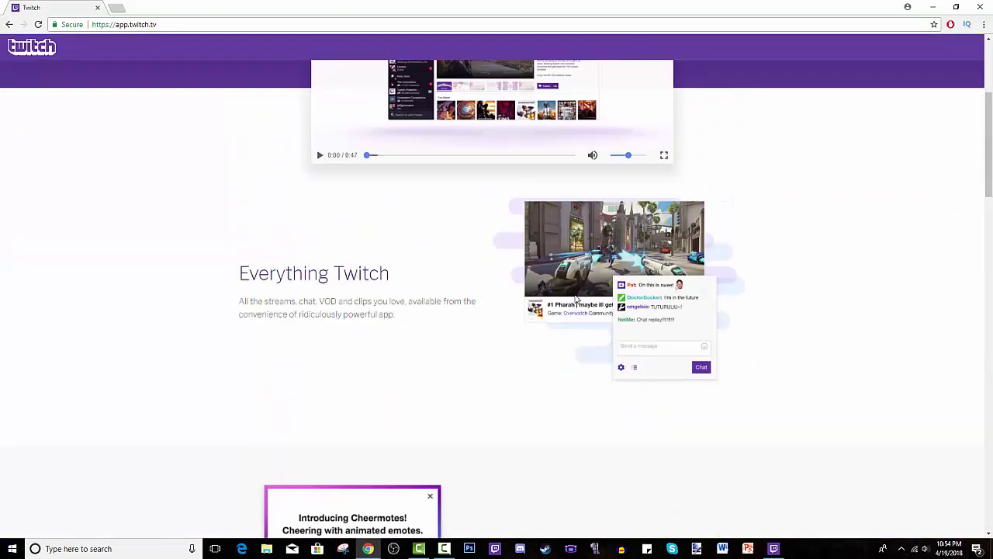
scroll(496, 310, "down", 2)
scroll(459, 333, "down", 3)
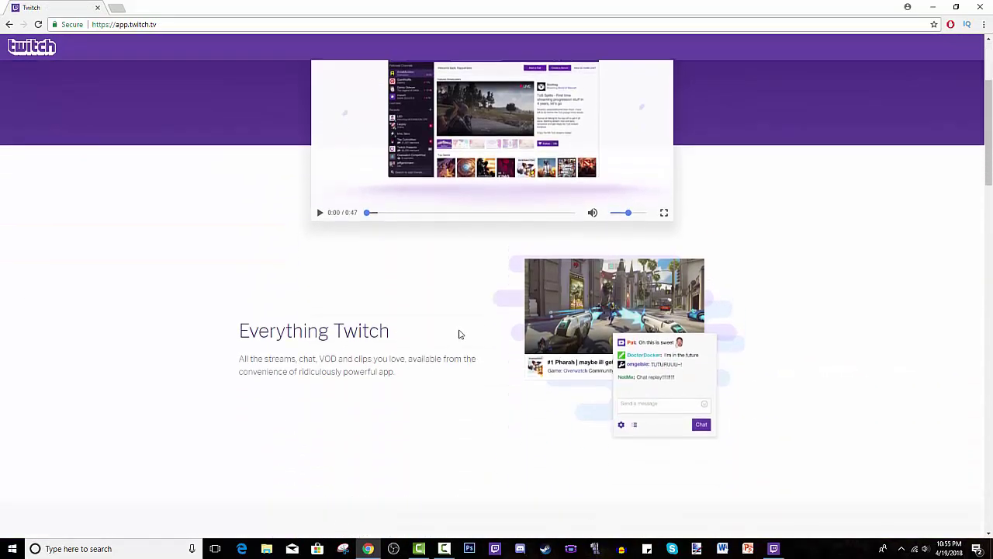
scroll(547, 314, "down", 1)
scroll(547, 319, "down", 1)
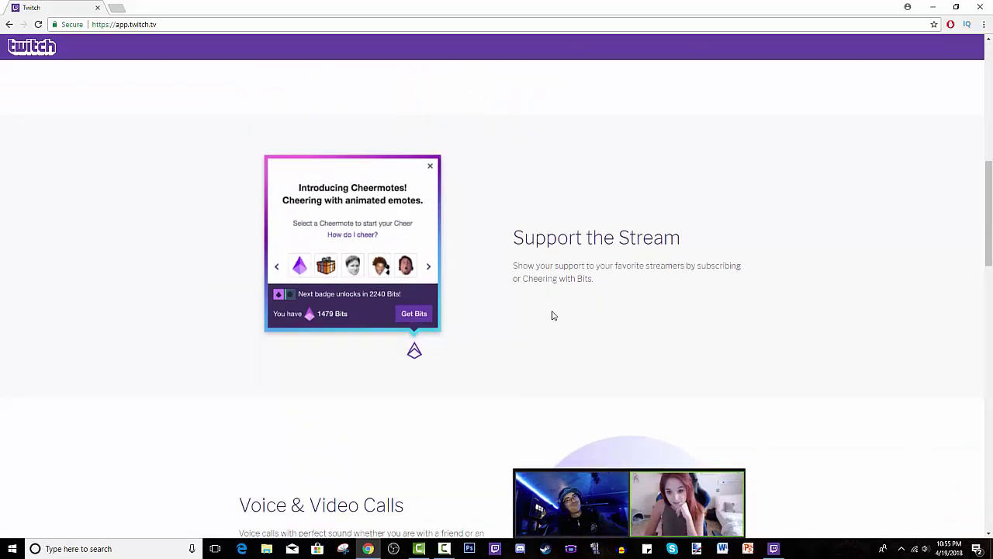
scroll(602, 326, "down", 2)
scroll(406, 348, "down", 1)
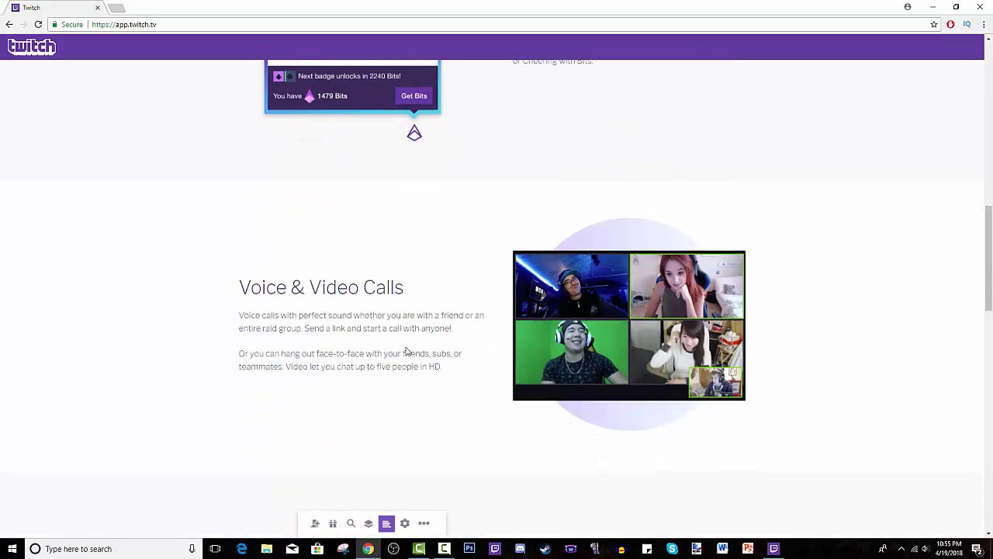
scroll(407, 345, "down", 2)
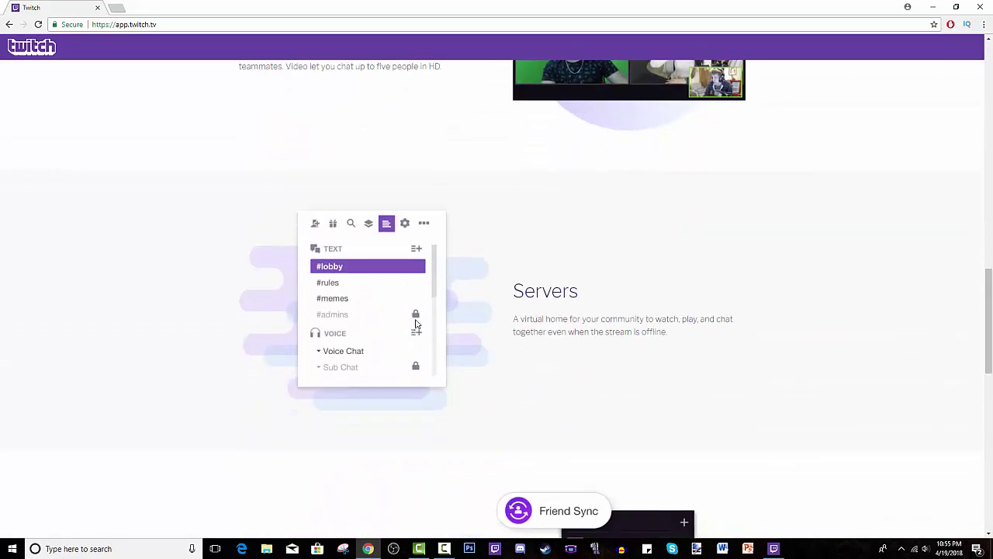
scroll(547, 292, "down", 1)
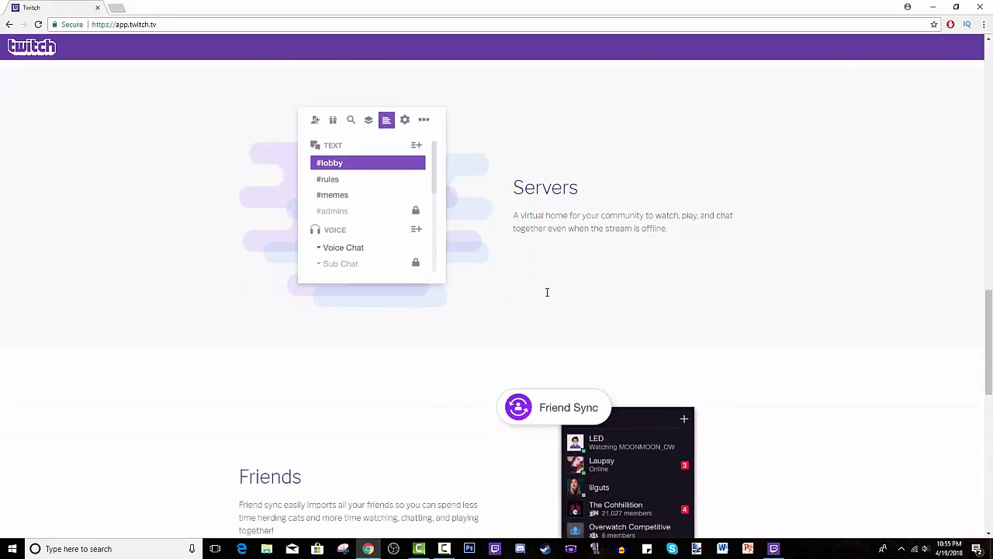
scroll(540, 297, "down", 3)
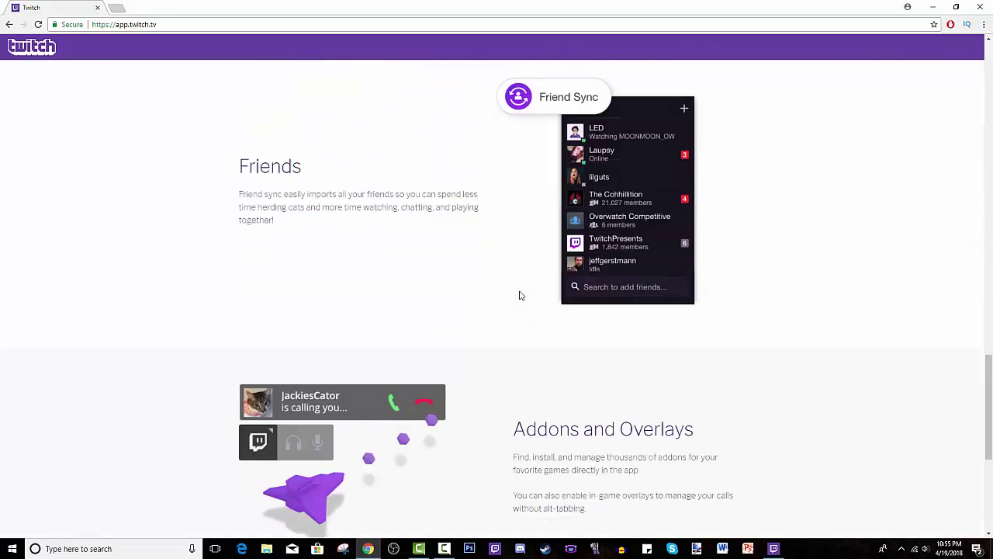
scroll(526, 217, "down", 3)
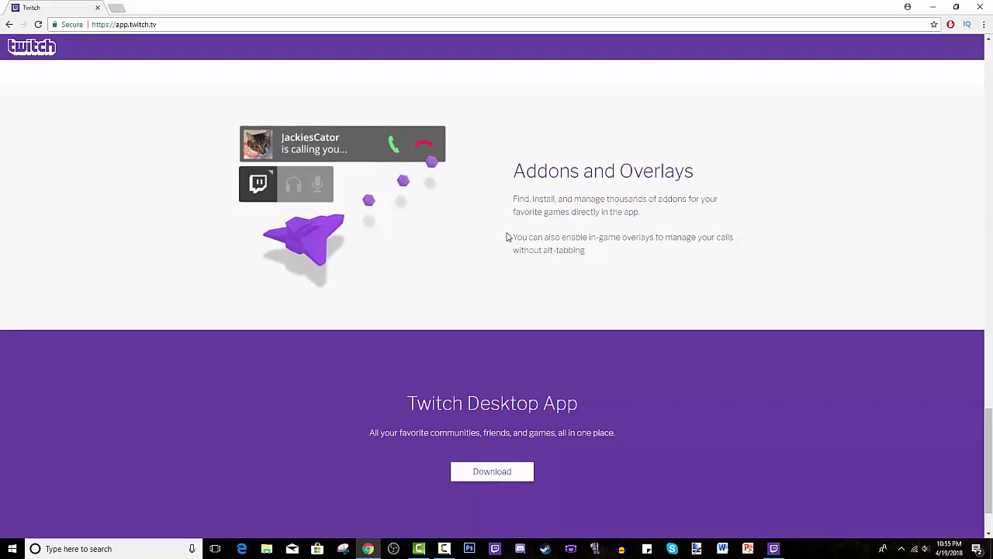
scroll(512, 225, "up", 15)
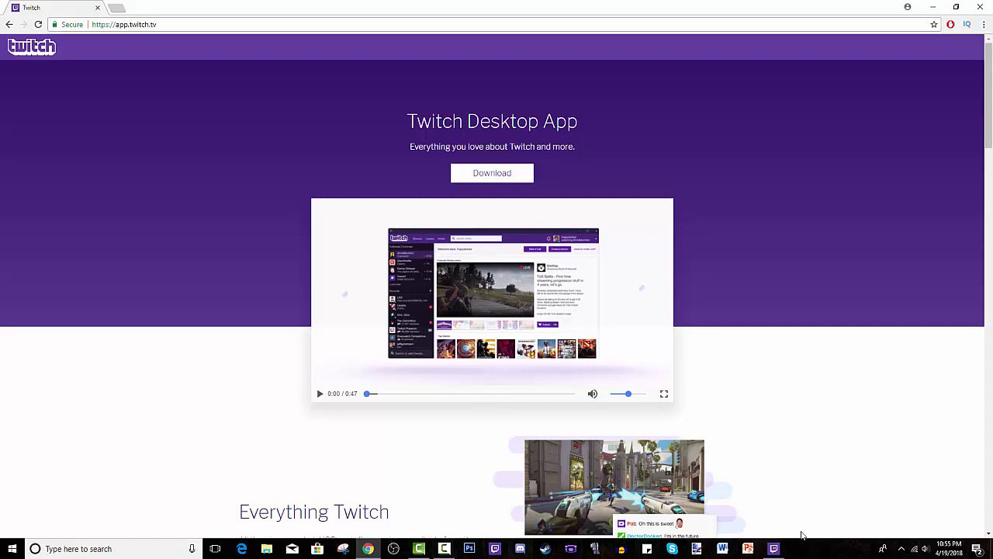
Back in Twitch, browse the Following overview of live channels, latest videos and hosts.
left_click(775, 548)
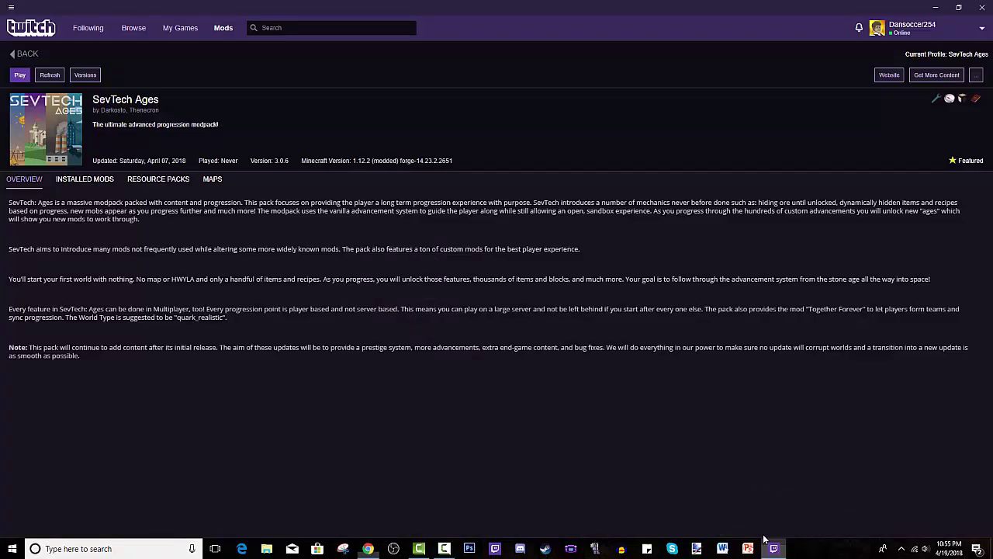
left_click(88, 29)
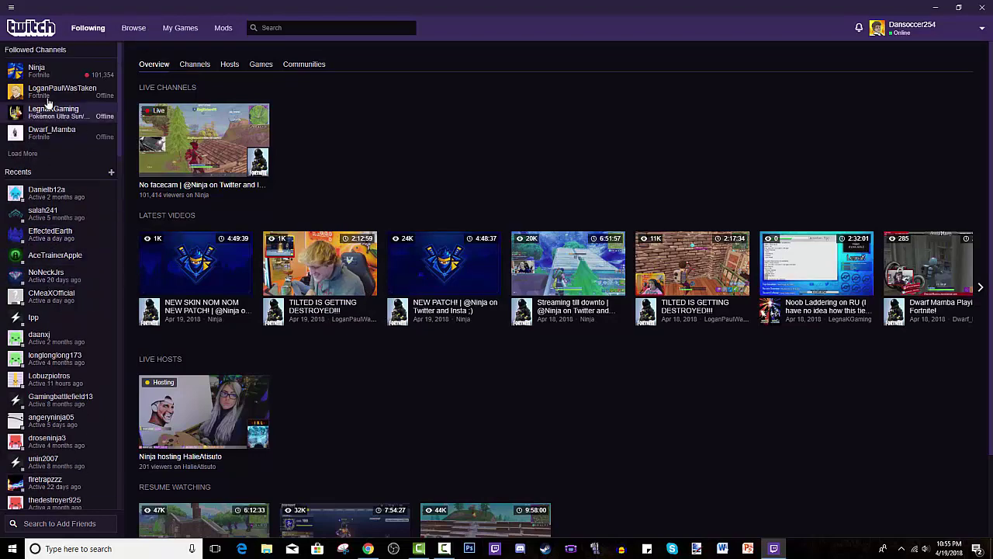
scroll(77, 132, "down", 15)
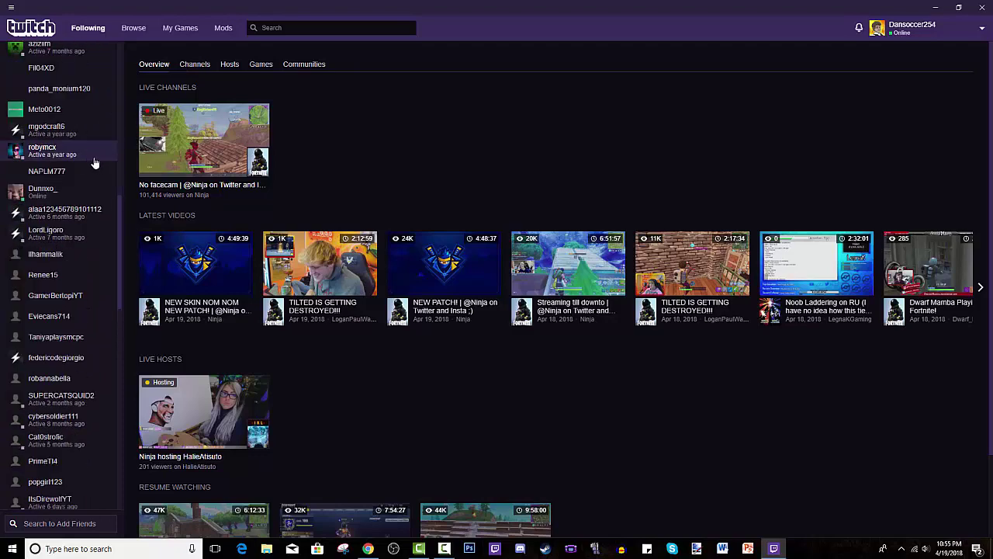
scroll(93, 162, "down", 3)
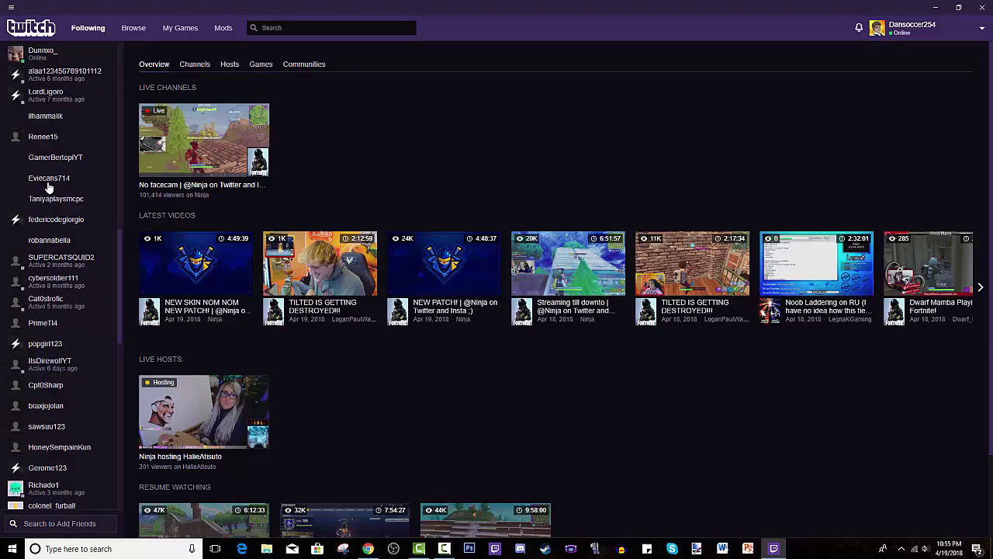
scroll(48, 187, "up", 18)
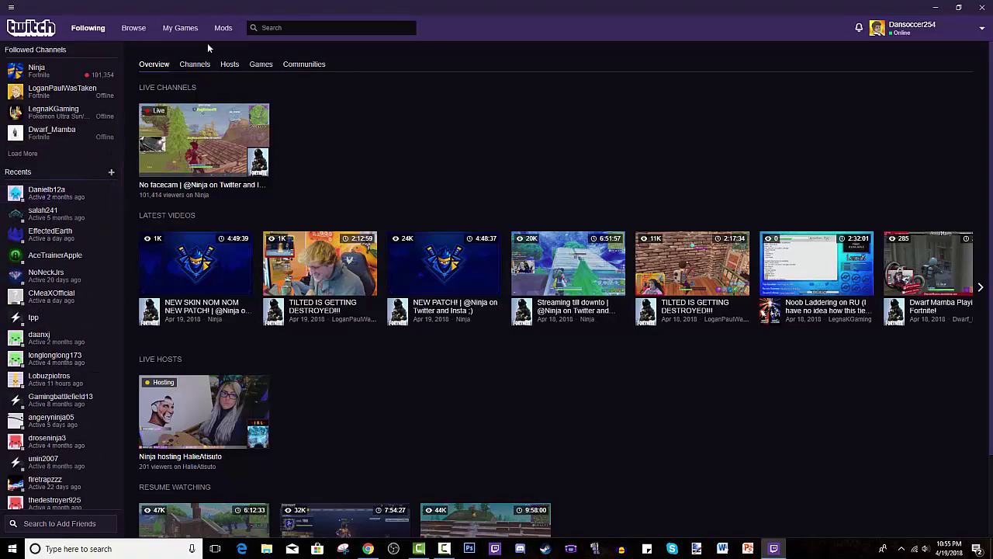
scroll(27, 284, "down", 18)
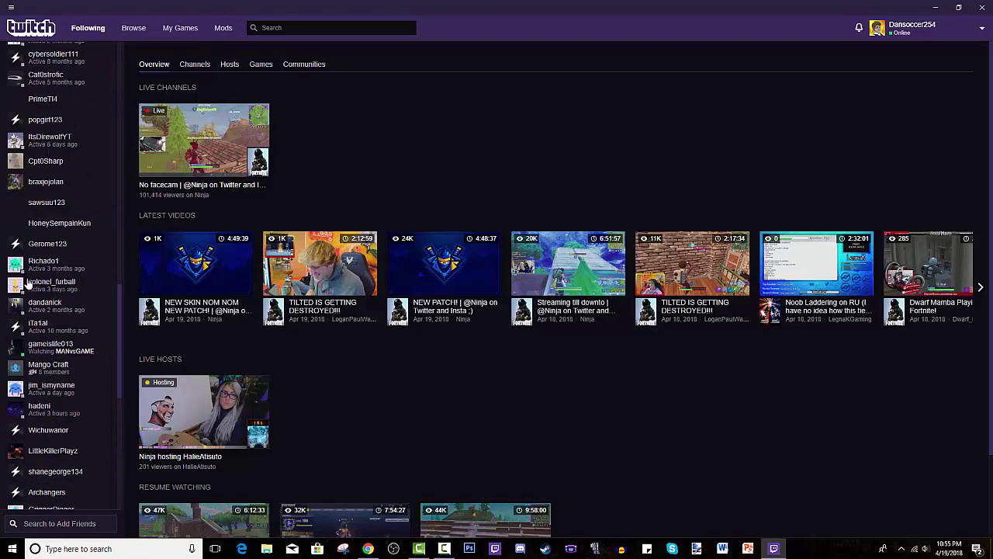
scroll(27, 283, "up", 15)
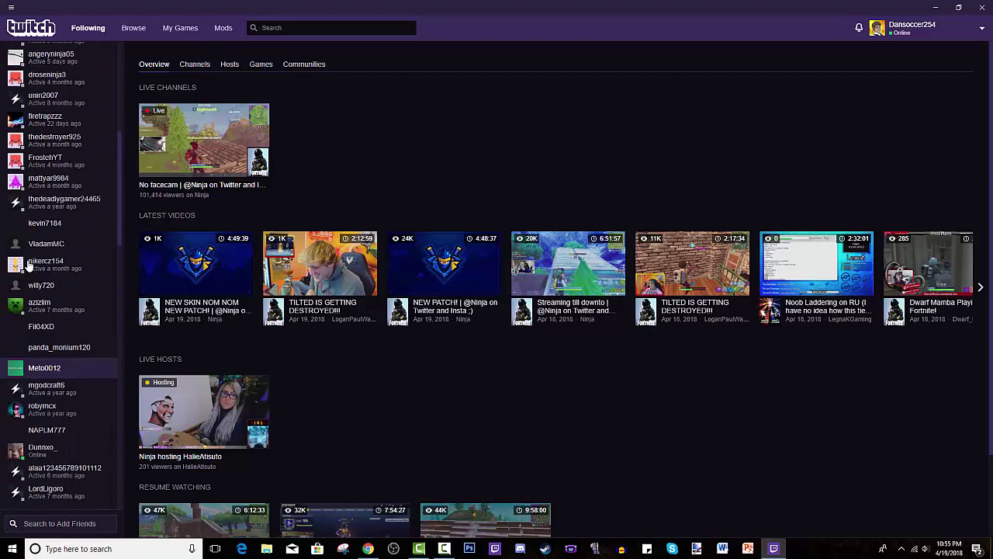
Open the Mods library, showing Minecraft with 20 installed modpacks and 12 updates.
left_click(223, 29)
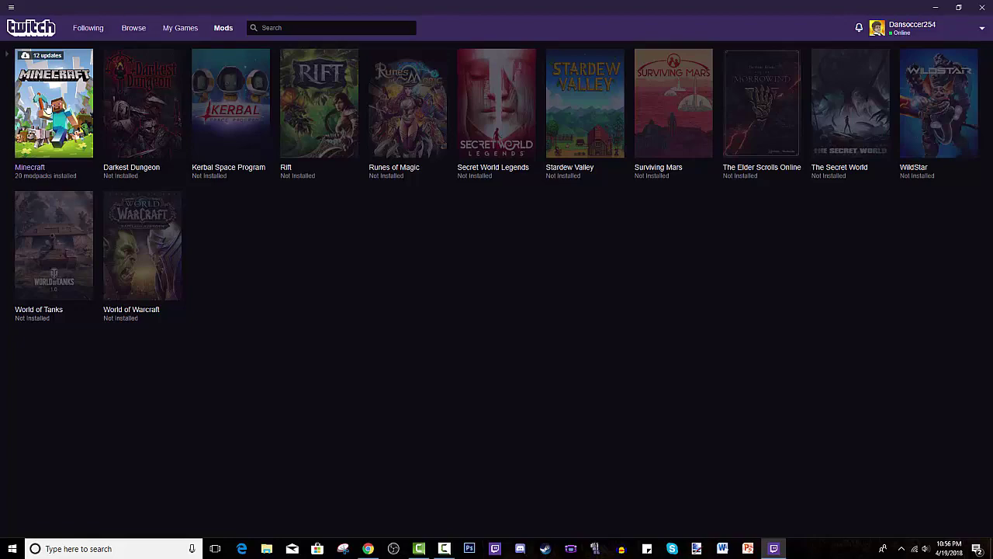
Open Minecraft's My Modpacks page listing all 20 installed packs with versions.
left_click(48, 106)
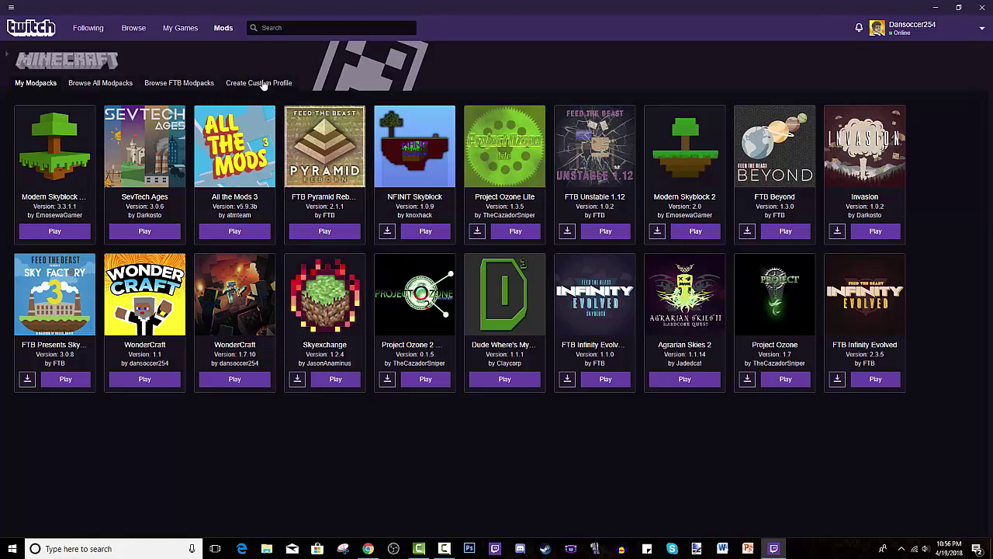
Open Browse All Modpacks with the Category filter kept on All.
left_click(115, 83)
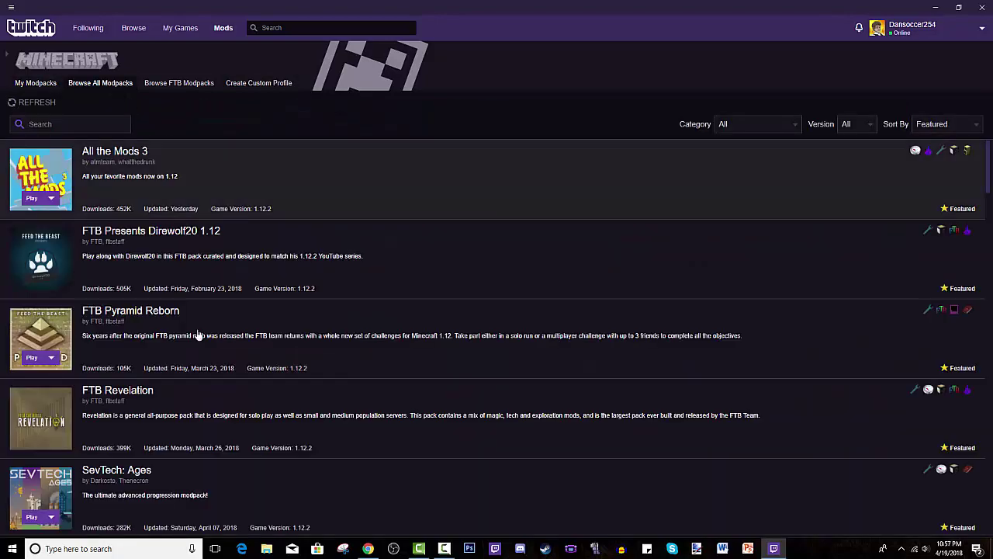
scroll(114, 272, "down", 4)
scroll(115, 272, "up", 3)
scroll(115, 272, "up", 2)
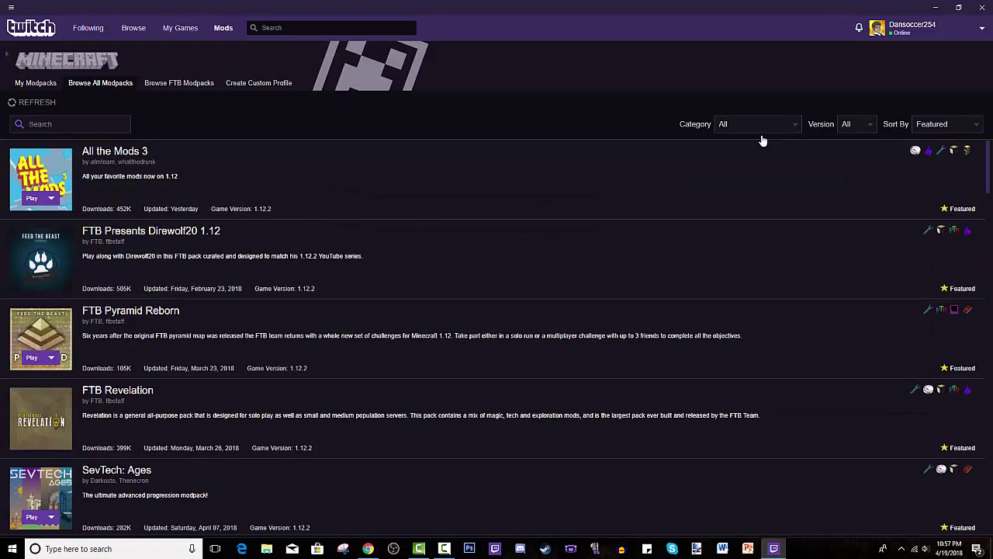
left_click(755, 127)
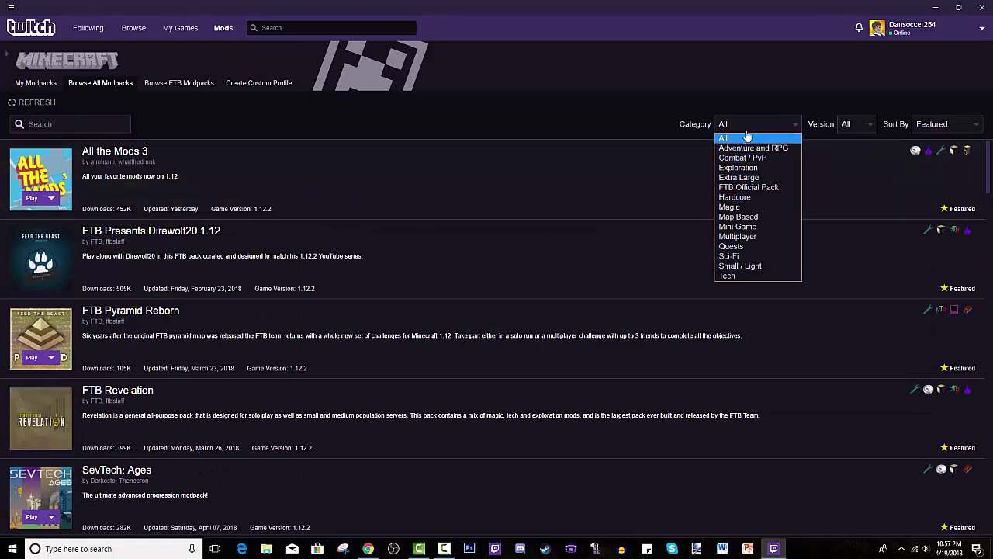
left_click(751, 129)
Try sorting the modpacks by Last Updated, then restore the Featured sort.
left_click(939, 126)
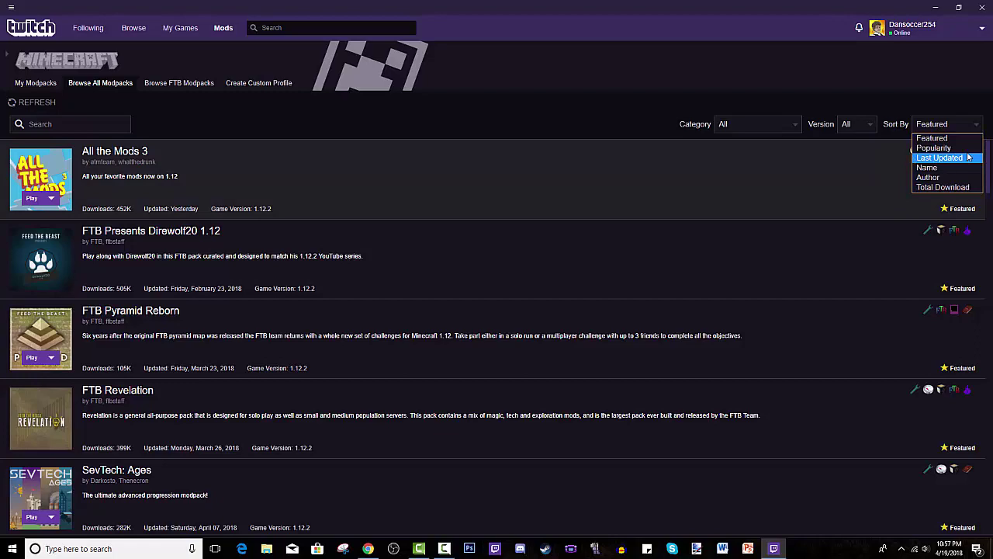
left_click(940, 157)
scroll(99, 223, "down", 1)
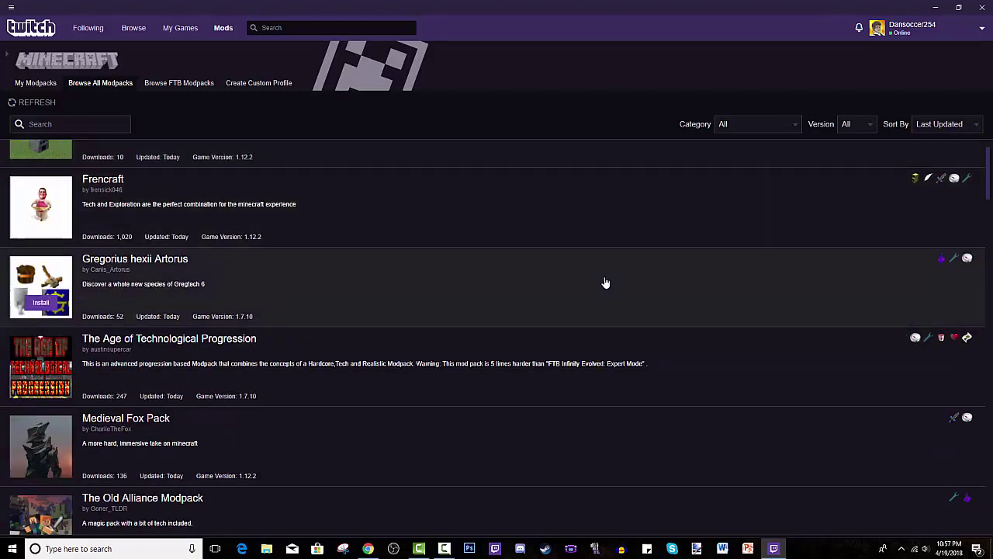
scroll(605, 282, "up", 2)
left_click(946, 124)
left_click(934, 138)
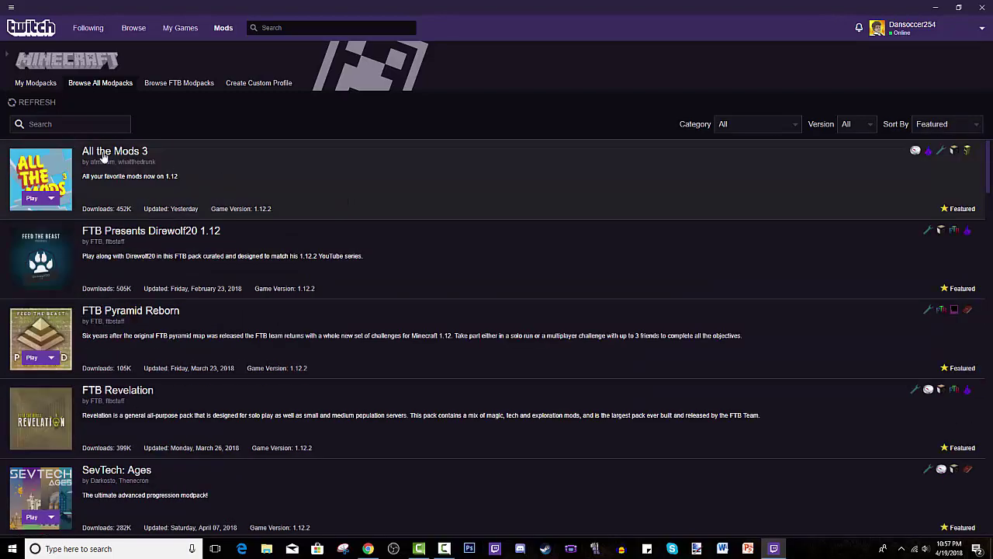
left_click(46, 124)
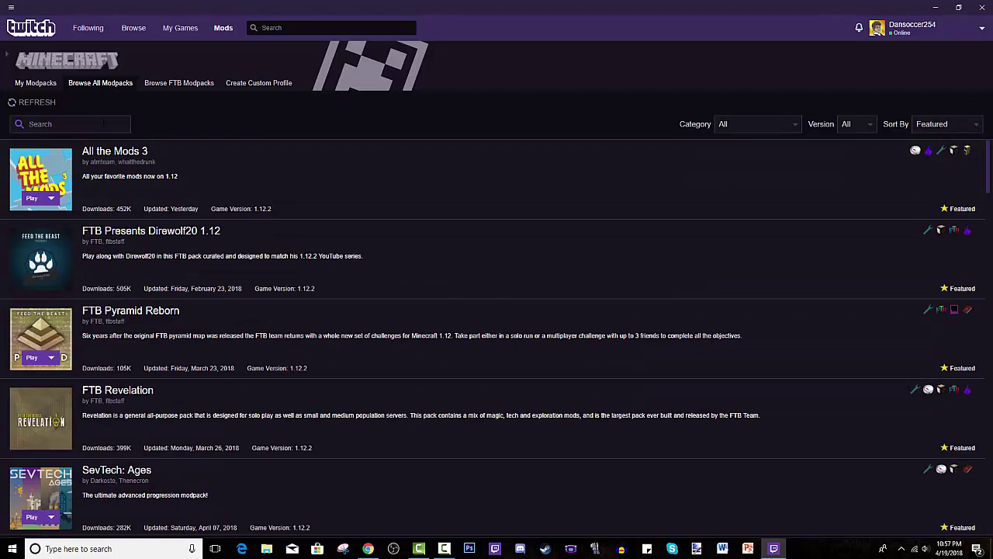
scroll(180, 197, "down", 4)
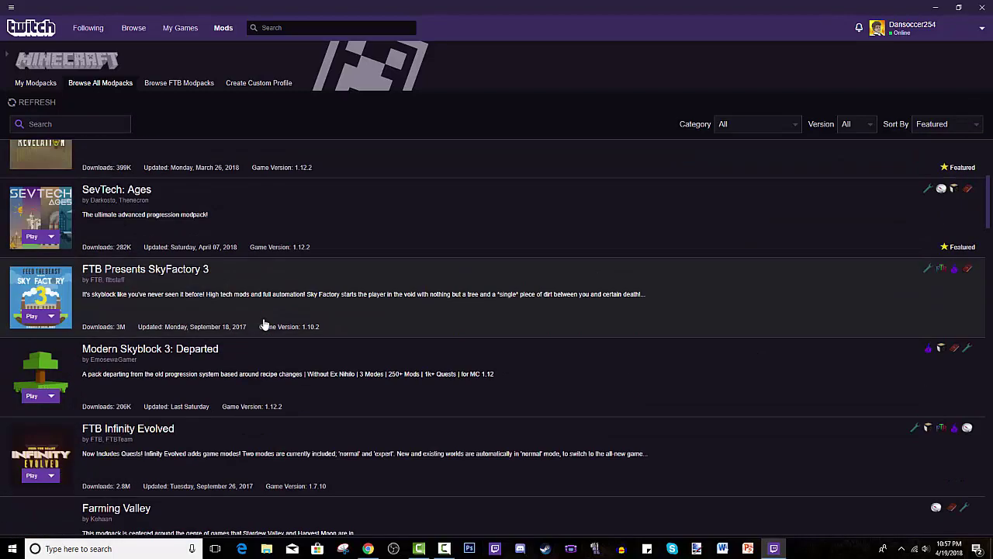
scroll(233, 326, "up", 4)
Search Browse All Modpacks for 'sev', bringing SevTech: Ages to the top.
left_click(40, 83)
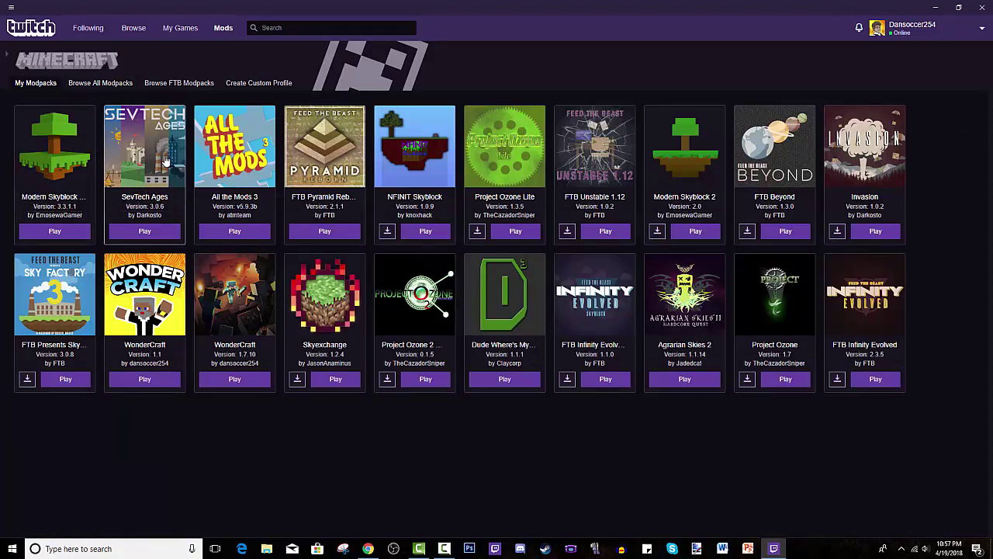
left_click(100, 82)
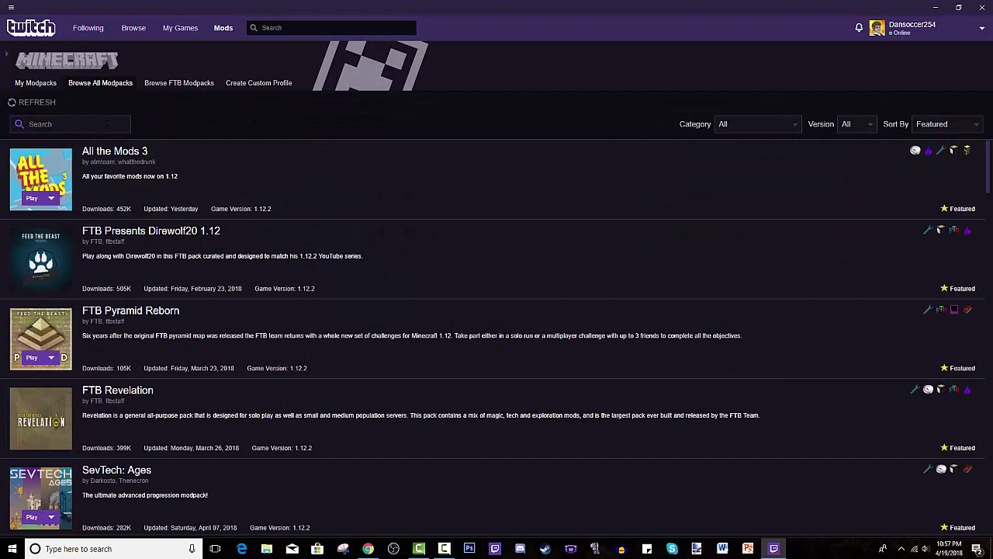
left_click(107, 124)
type("sev")
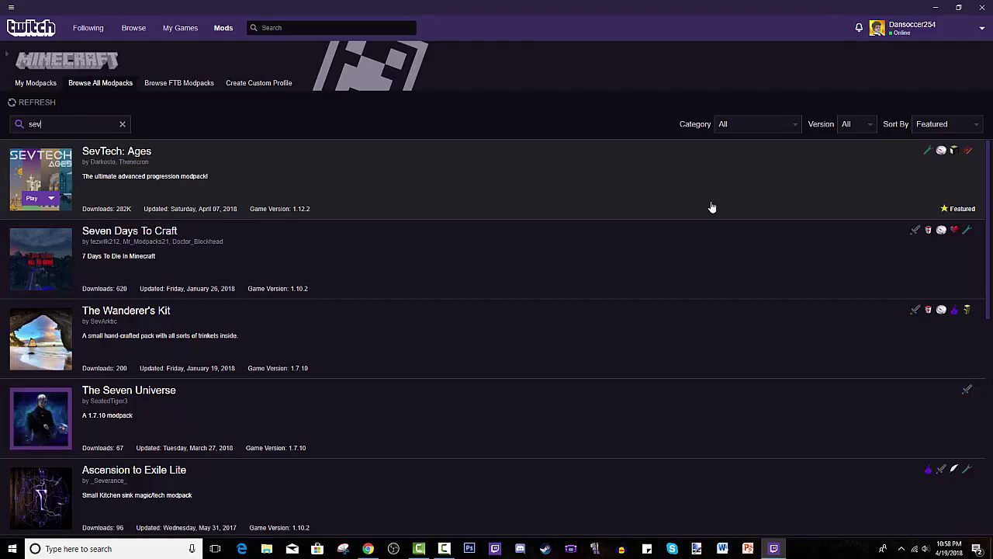
left_click(31, 177)
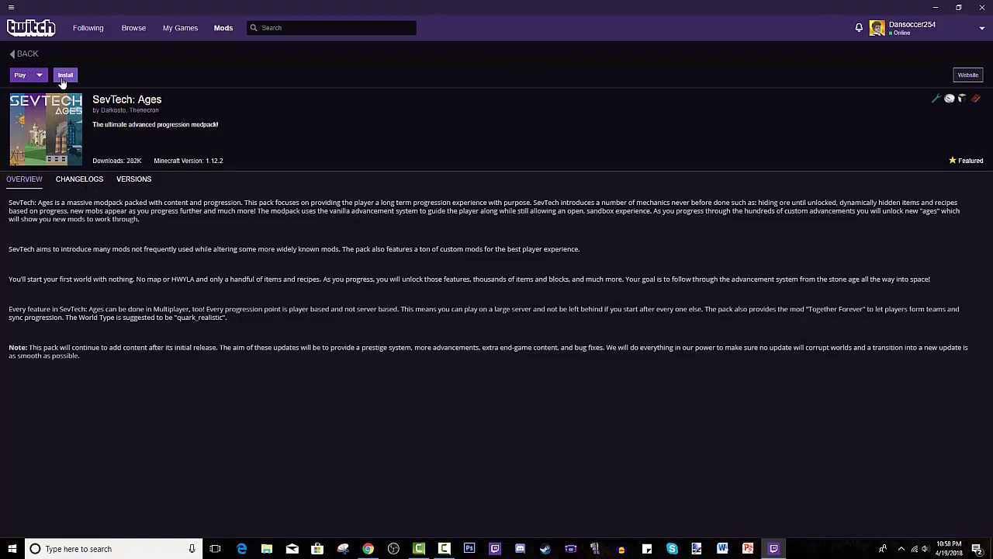
left_click(25, 56)
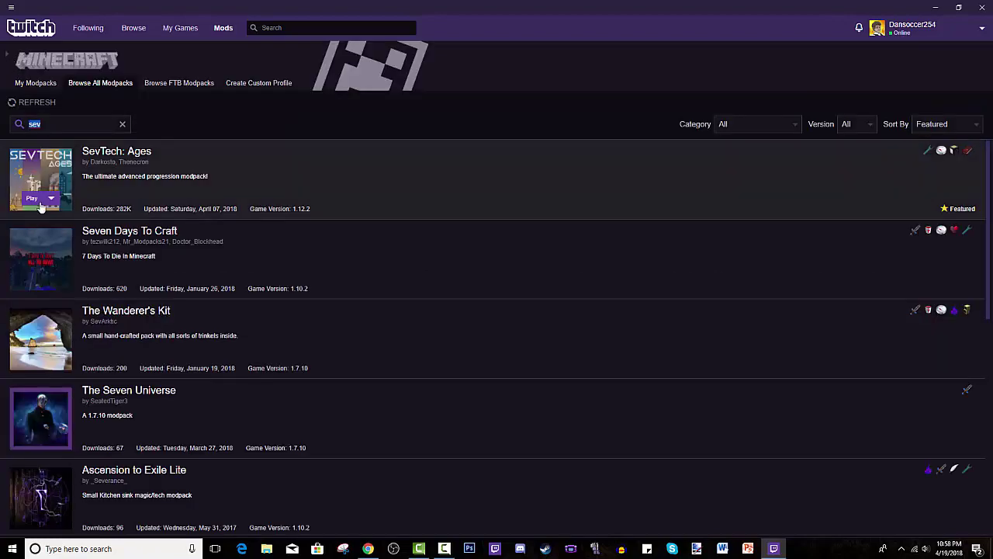
Uncheck Locked in the SevTech Ages Profile Options and confirm with Okay.
left_click(36, 84)
left_click(146, 166)
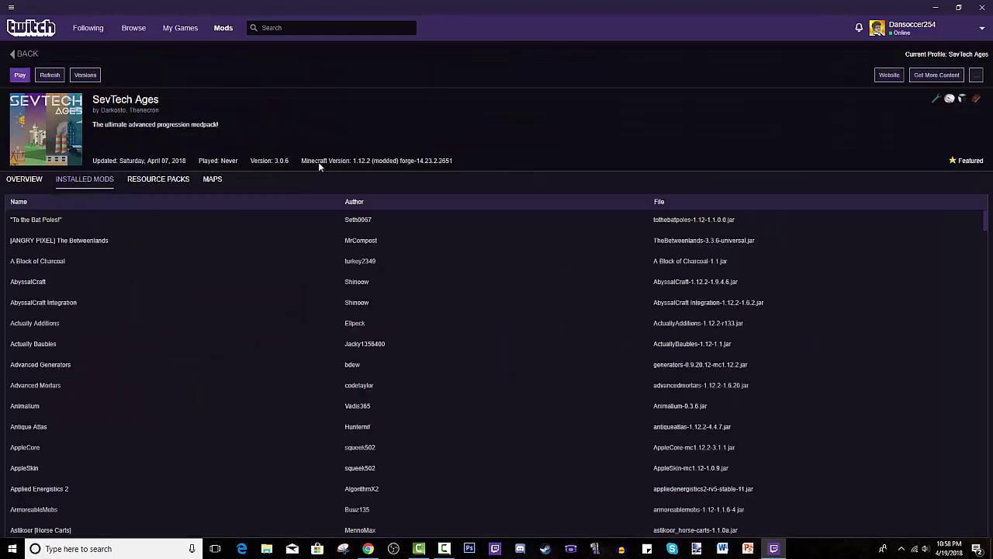
left_click(977, 76)
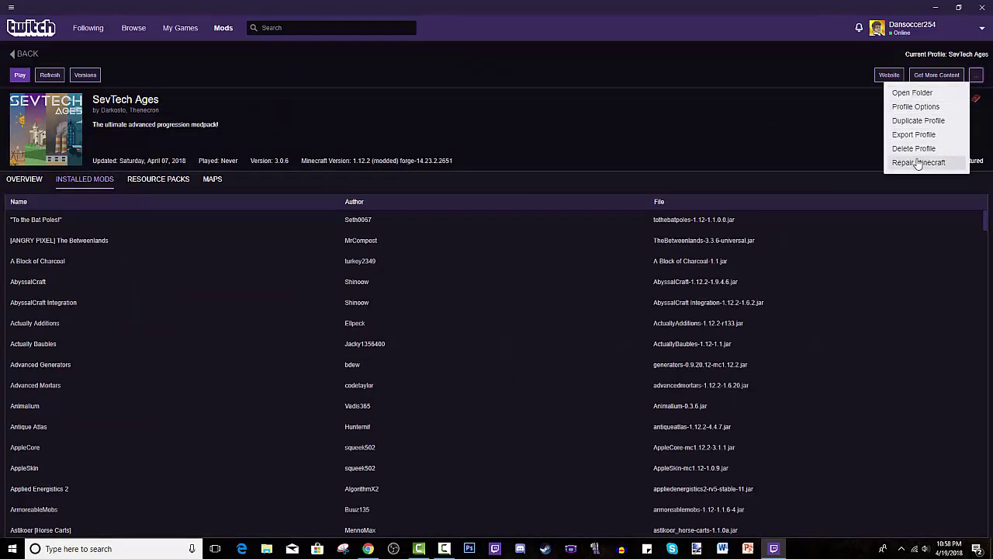
left_click(913, 108)
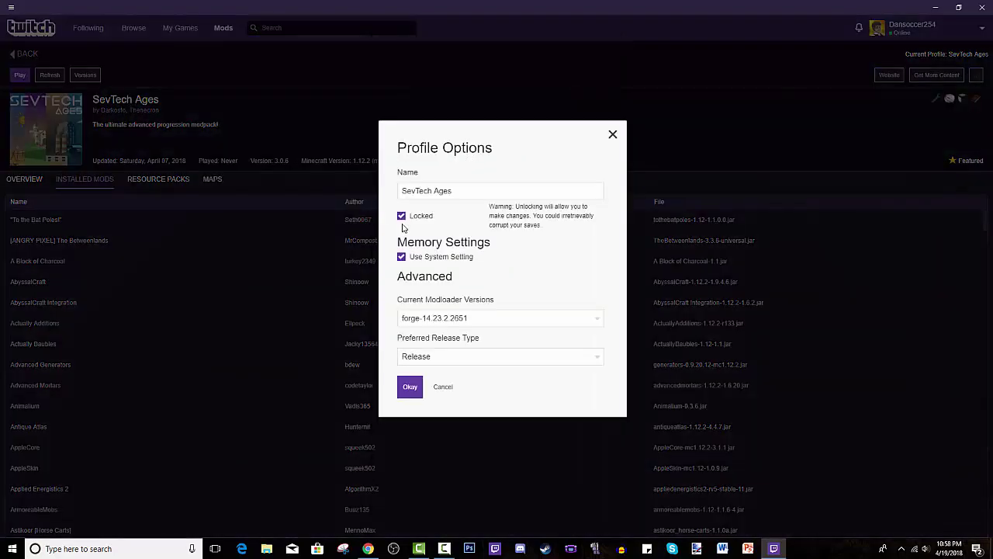
left_click(401, 215)
left_click(410, 386)
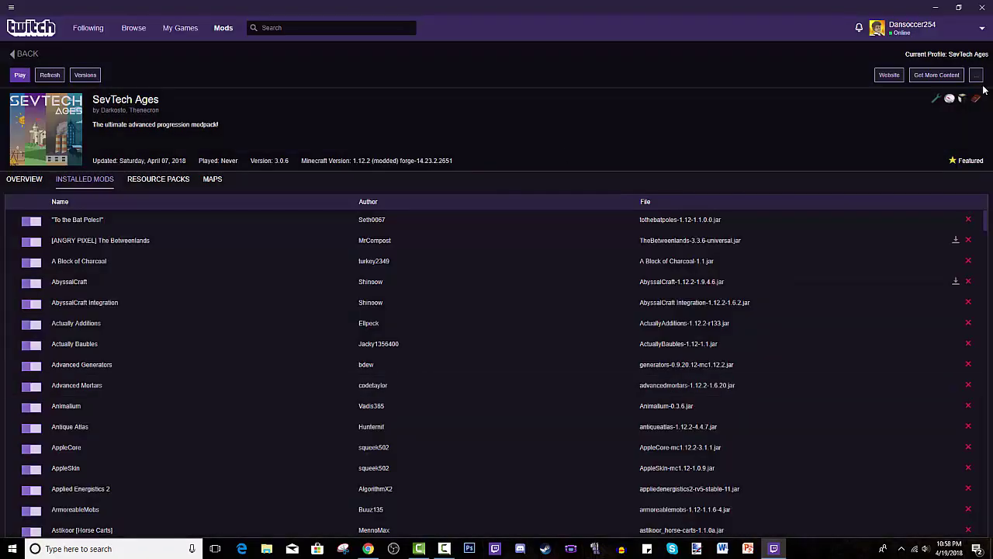
left_click(977, 75)
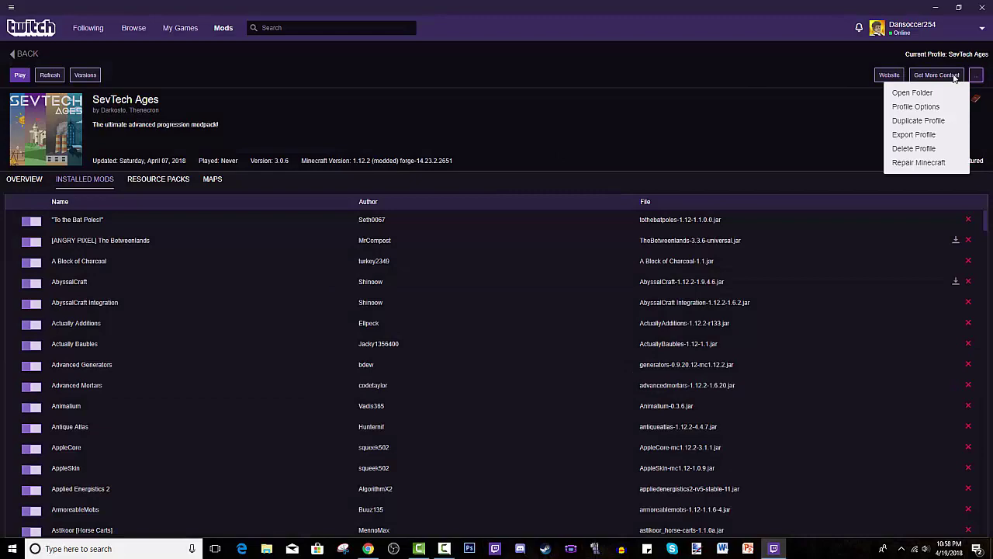
Open Get More Content for SevTech Ages, check Maps and Resource Packs, then browse Mods.
left_click(956, 77)
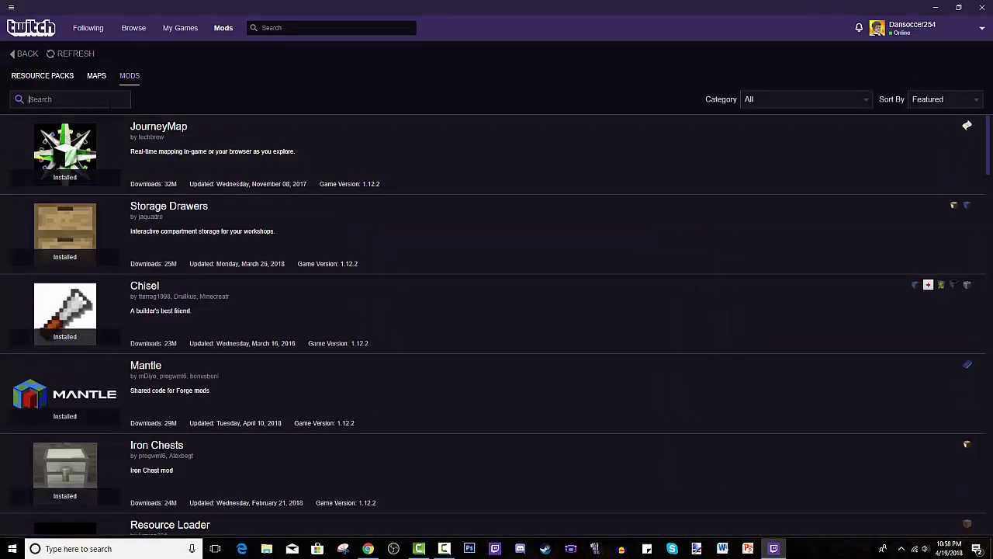
left_click(99, 80)
left_click(39, 79)
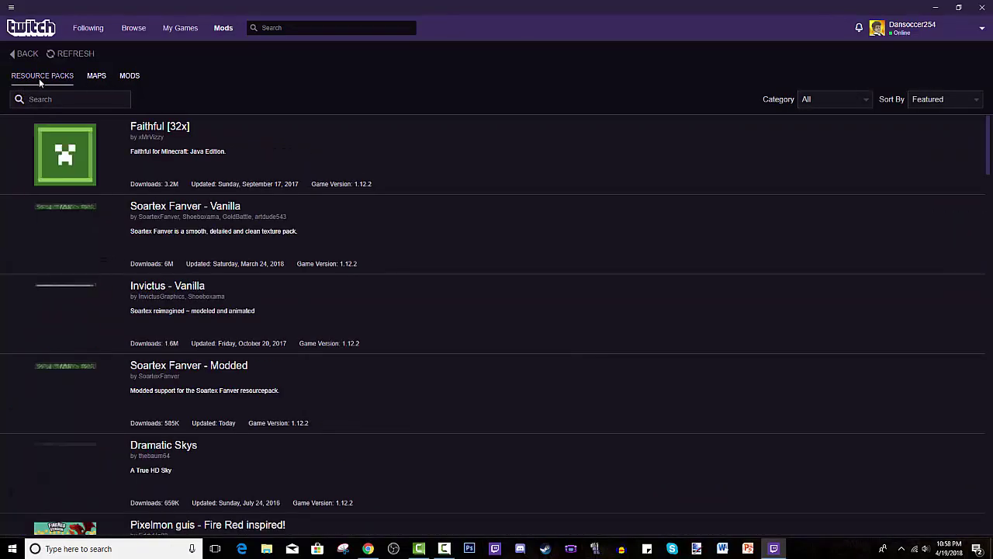
left_click(131, 77)
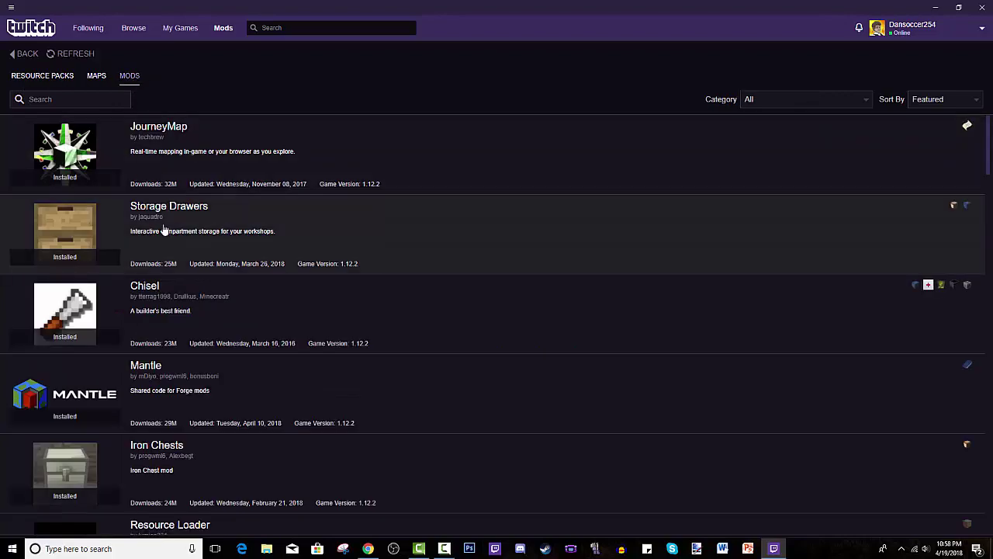
scroll(129, 191, "down", 2)
scroll(120, 225, "down", 2)
scroll(111, 266, "up", 4)
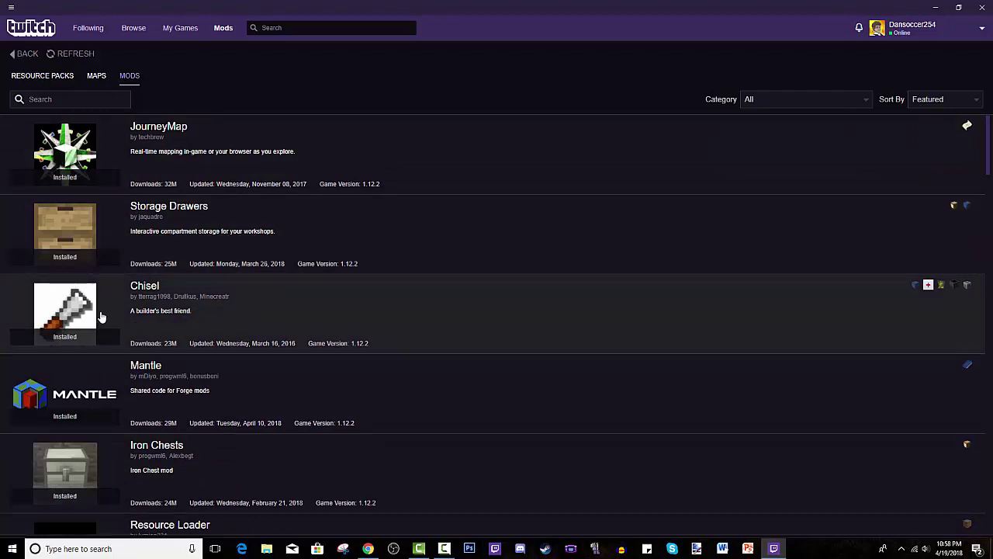
scroll(93, 414, "down", 4)
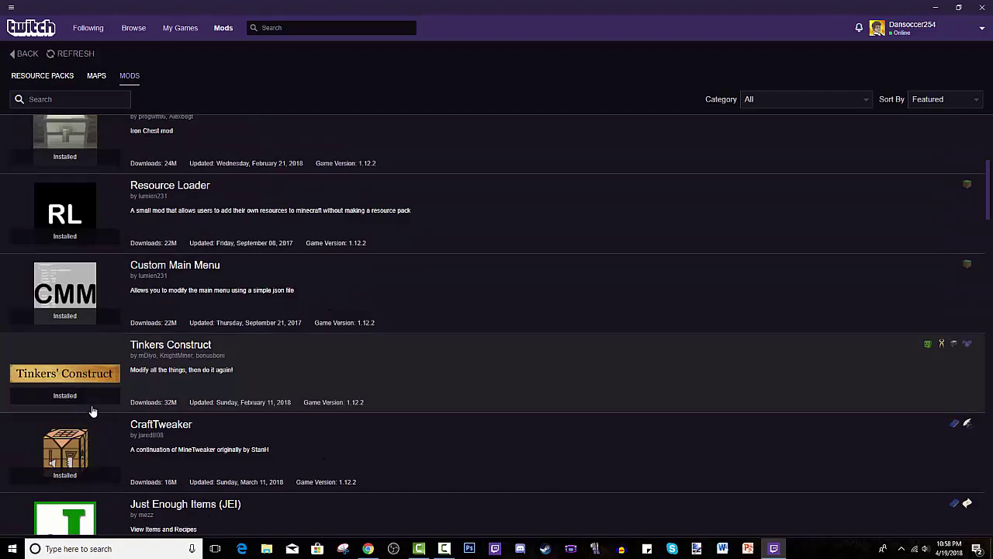
Re-enable Locked in SevTech Ages' Profile Options, then go back to My Modpacks.
left_click(26, 56)
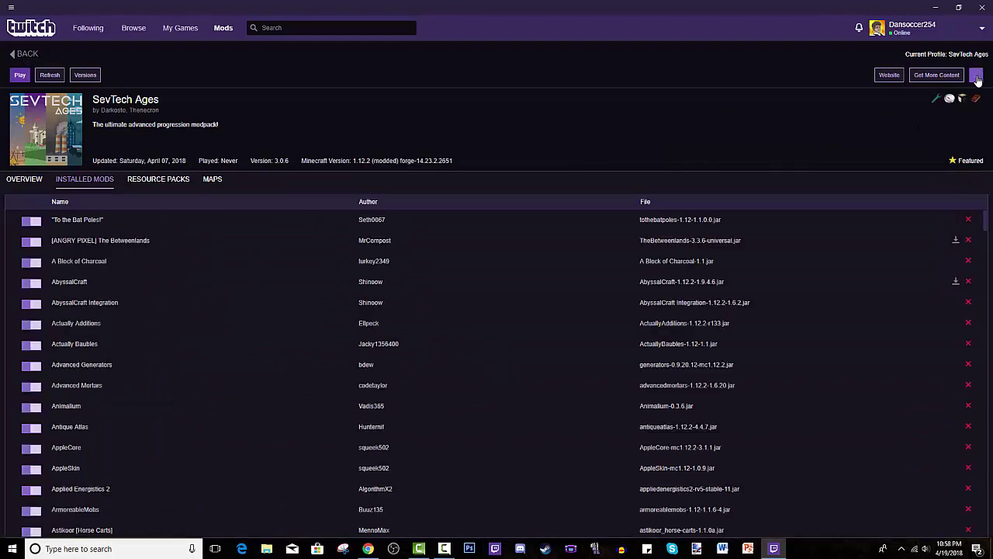
left_click(976, 75)
left_click(918, 108)
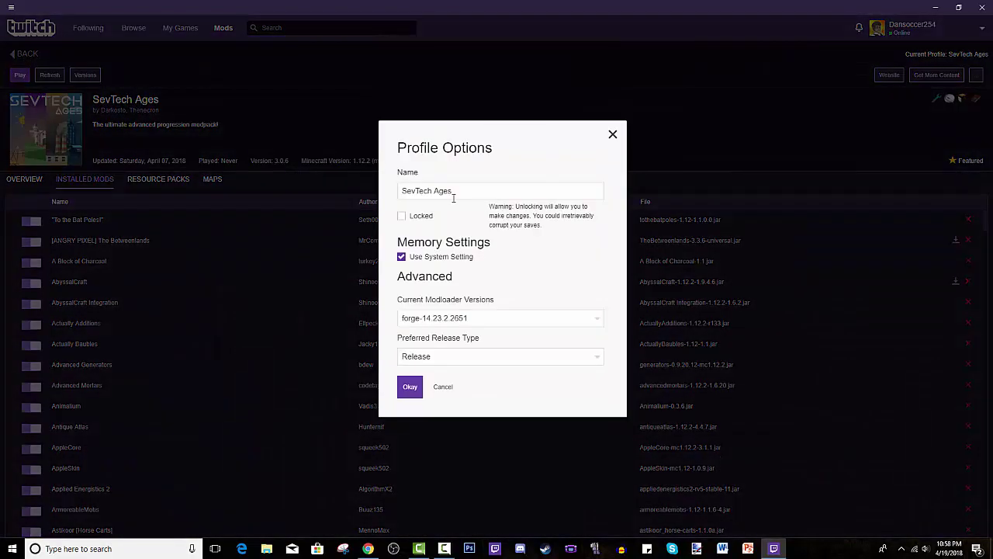
left_click(404, 220)
left_click(410, 386)
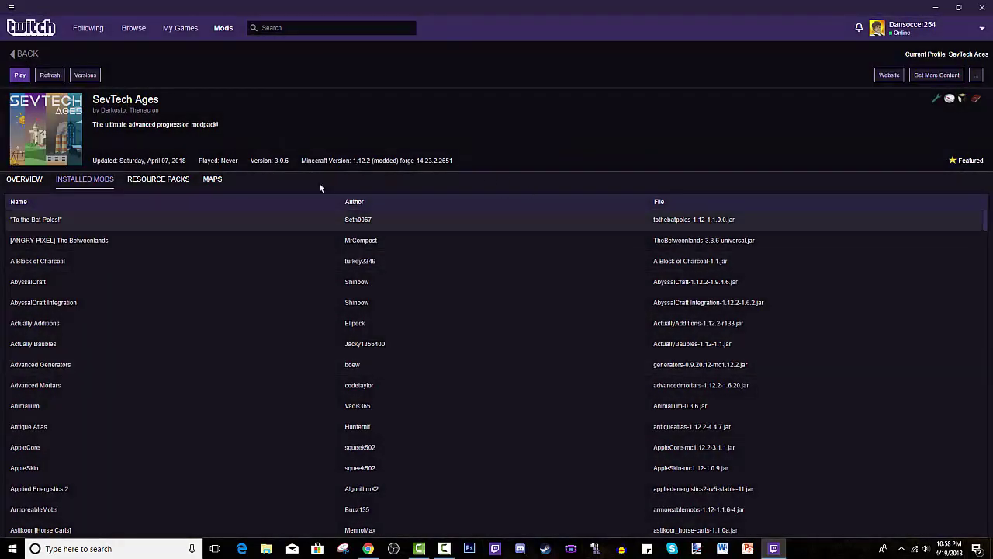
left_click(22, 55)
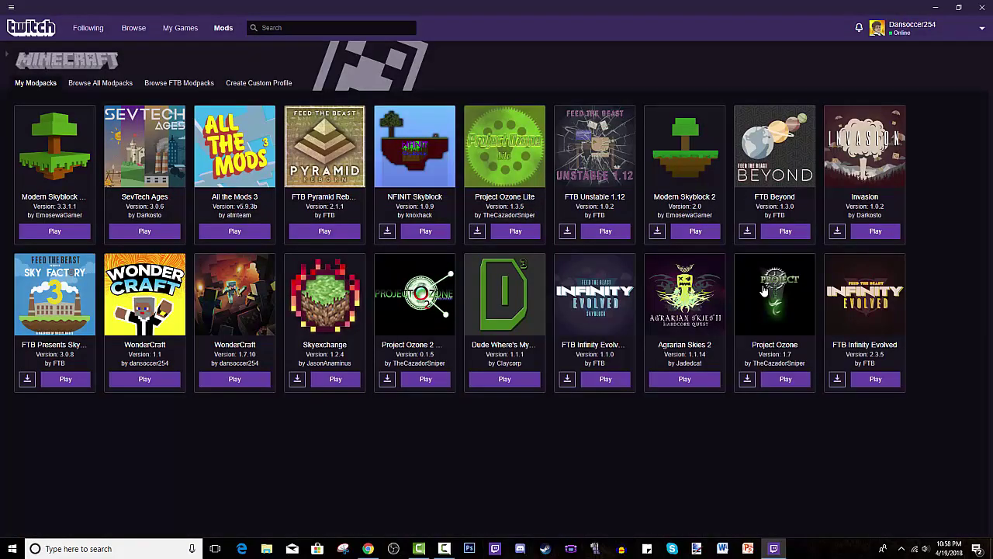